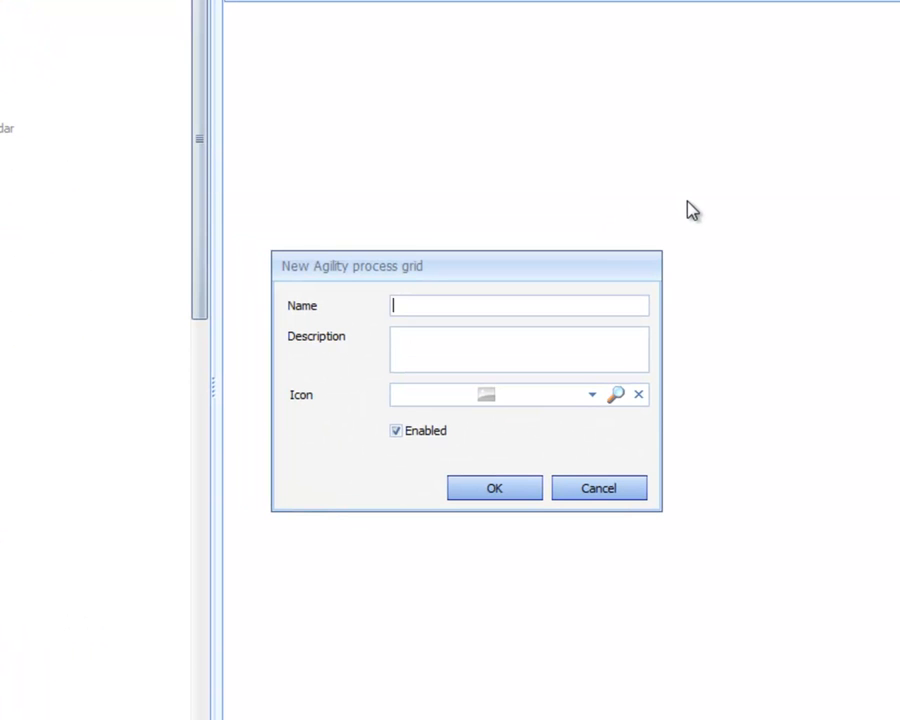
# Name the new process grid "Lesson 1 - Expected Receipts Receiving"
pyautogui.write('Lesson 1 - Expec')
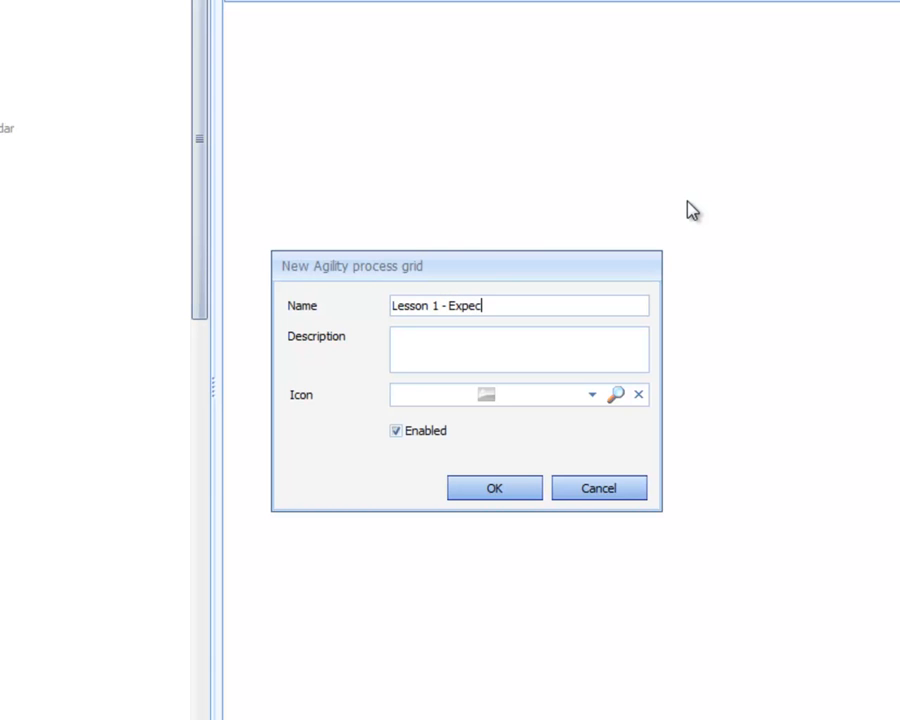
pyautogui.write('ted Receipts Receiving')
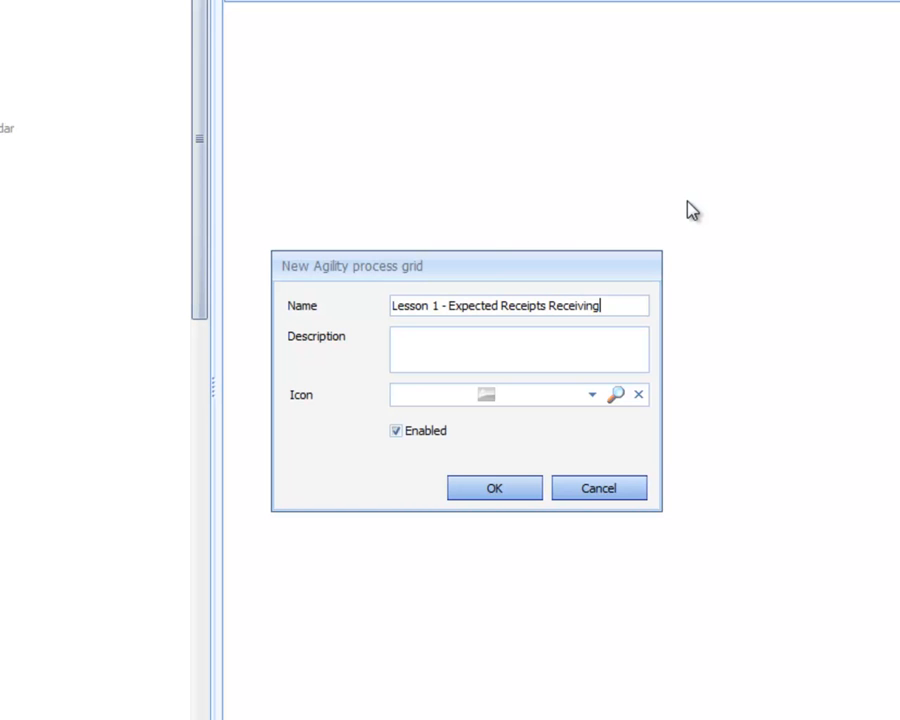
# Enter "Building the Process Grid" as the process grid's description
pyautogui.press('Tab')
pyautogui.write('Building the Proces')
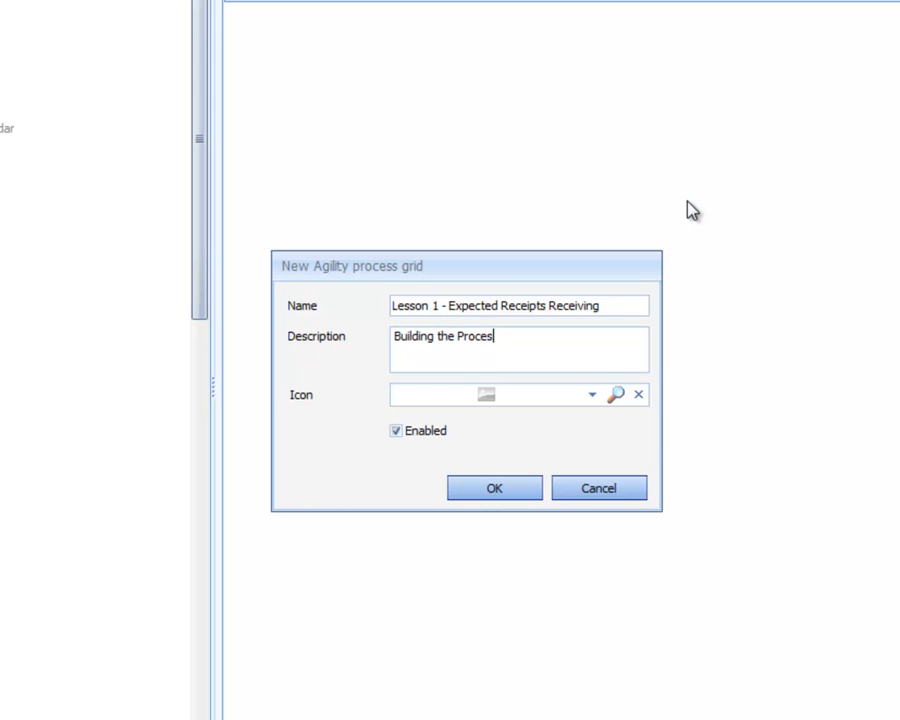
pyautogui.write('s Grid')
# Assign the Transaction icon to the process grid and create the component
pyautogui.click(593, 396)
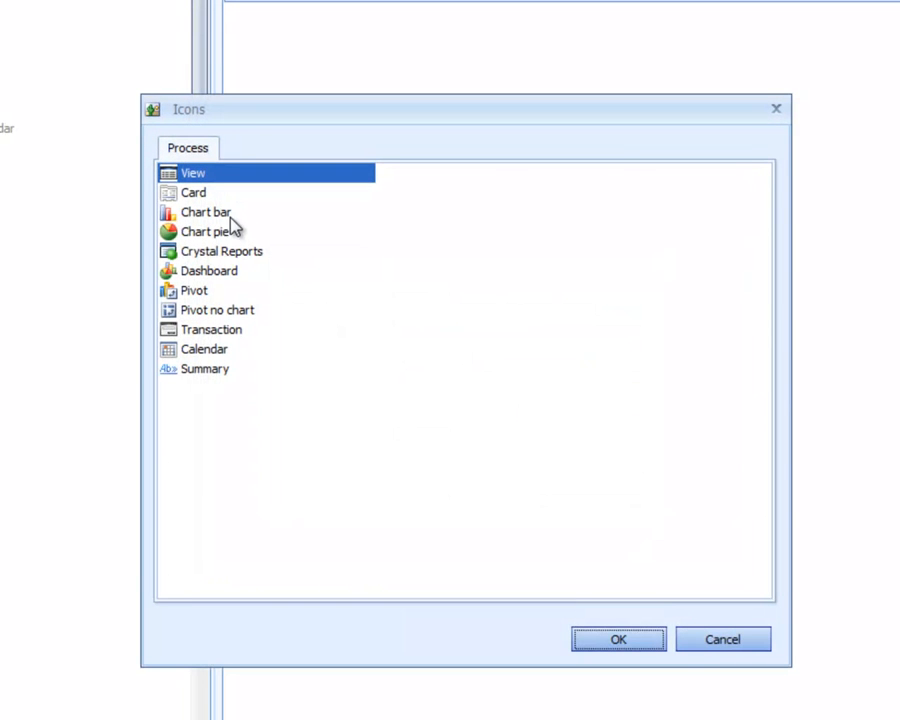
pyautogui.doubleClick(232, 332)
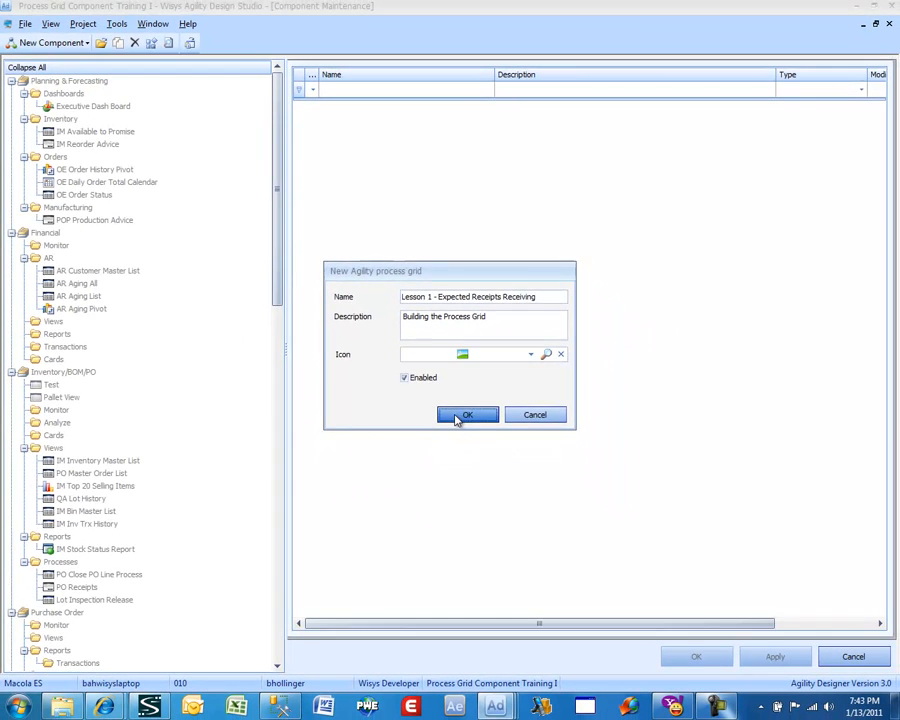
pyautogui.click(469, 451)
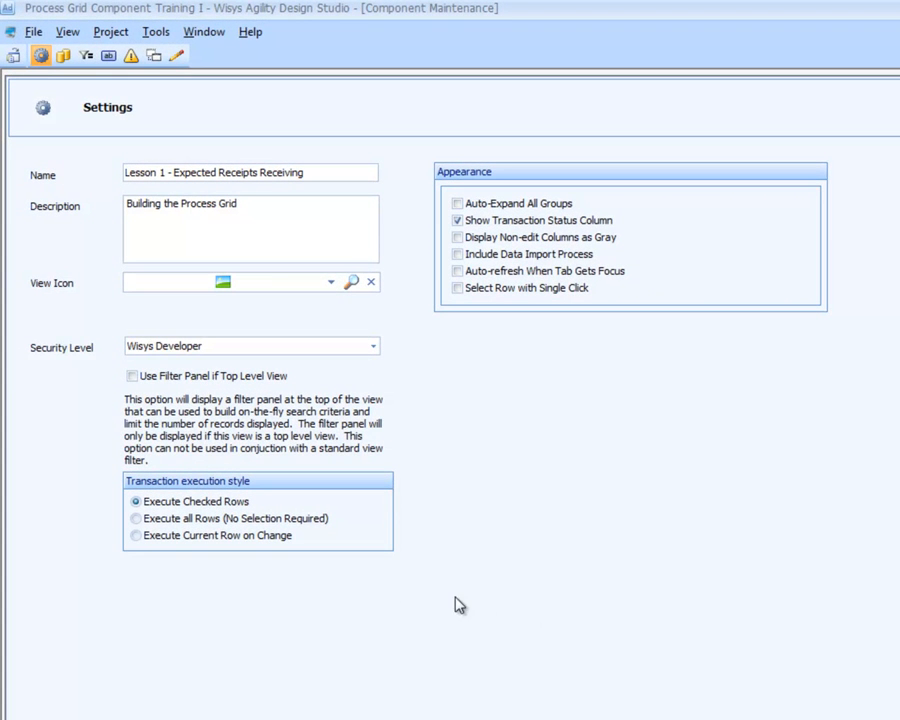
# Keep the default component settings and paste the prepared purchase order query into the component's SQL statement
pyautogui.moveTo(205, 510)
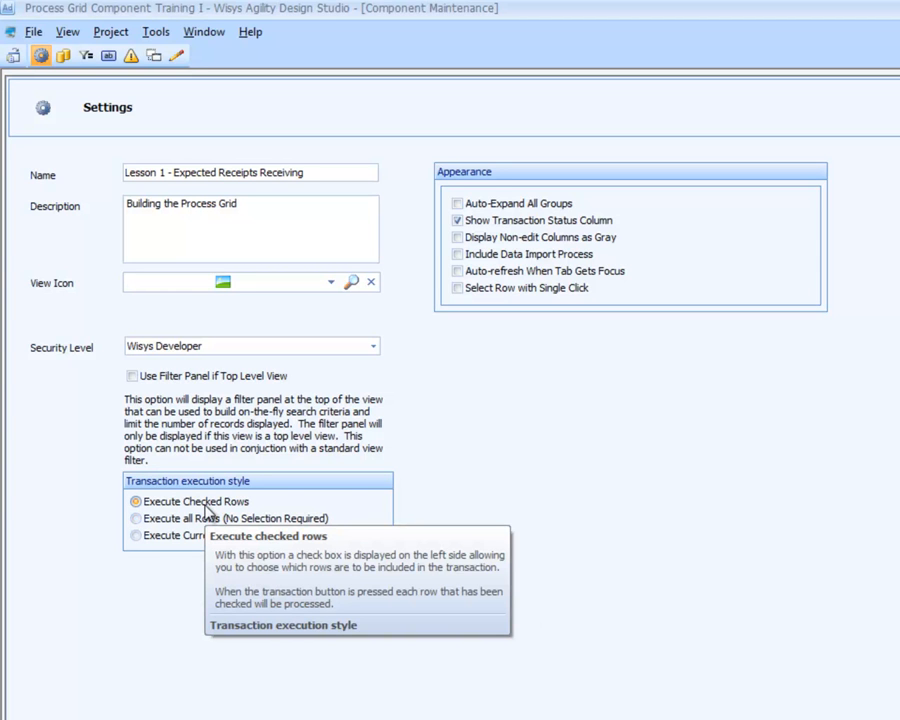
pyautogui.moveTo(185, 525)
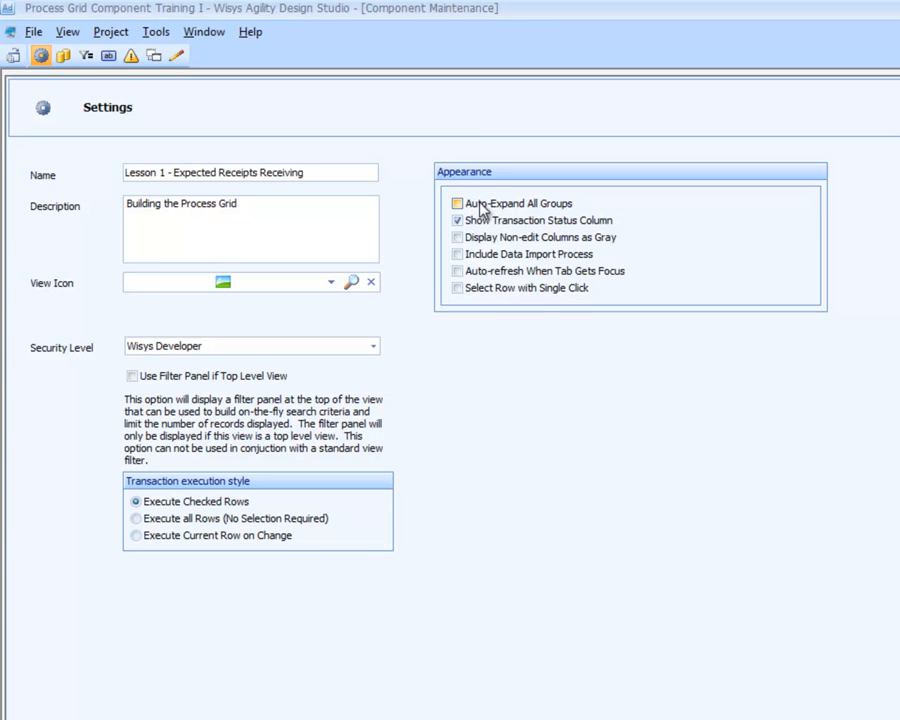
pyautogui.moveTo(461, 249)
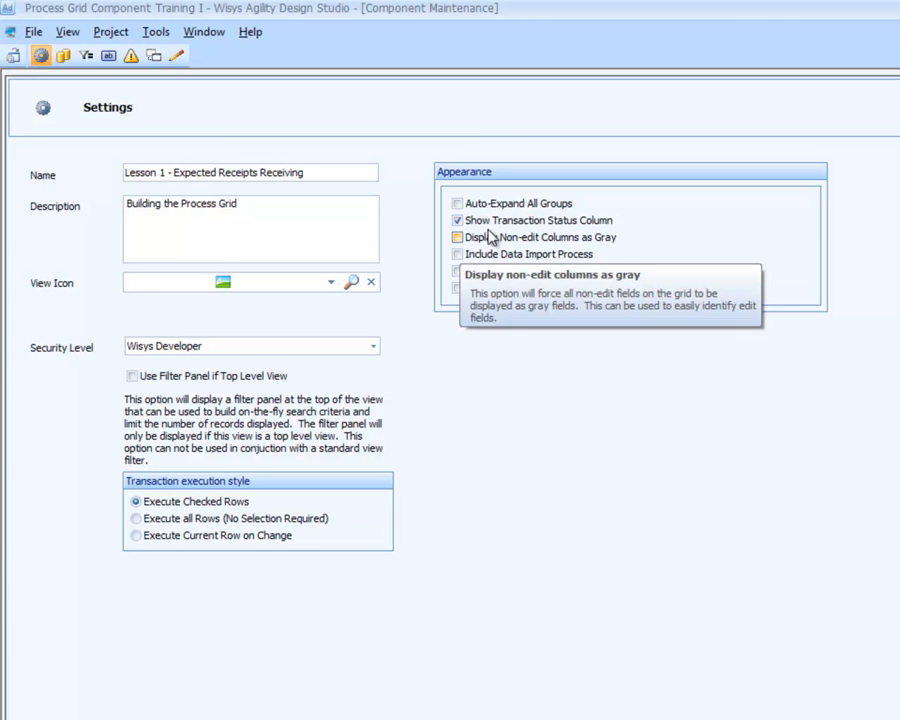
pyautogui.moveTo(520, 227)
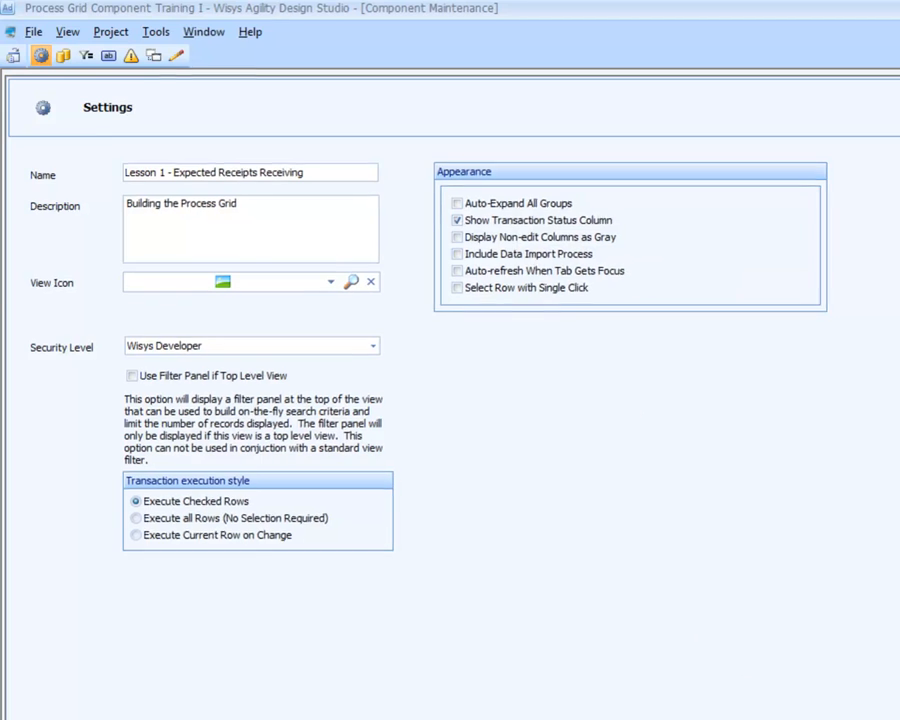
pyautogui.click(604, 657)
pyautogui.click(36, 512)
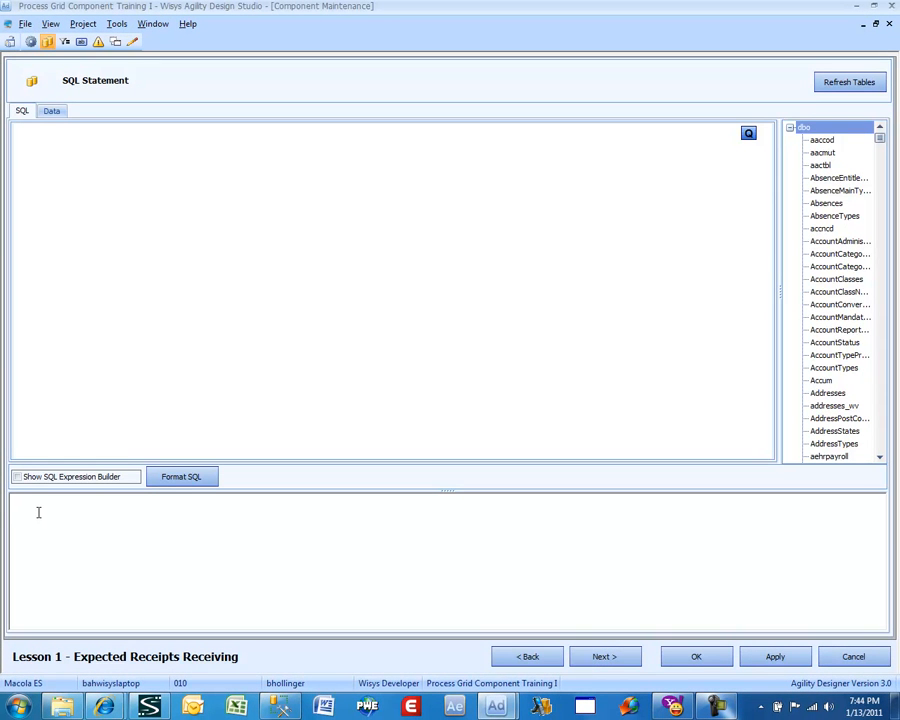
pyautogui.hotkey('ctrl', 'v')
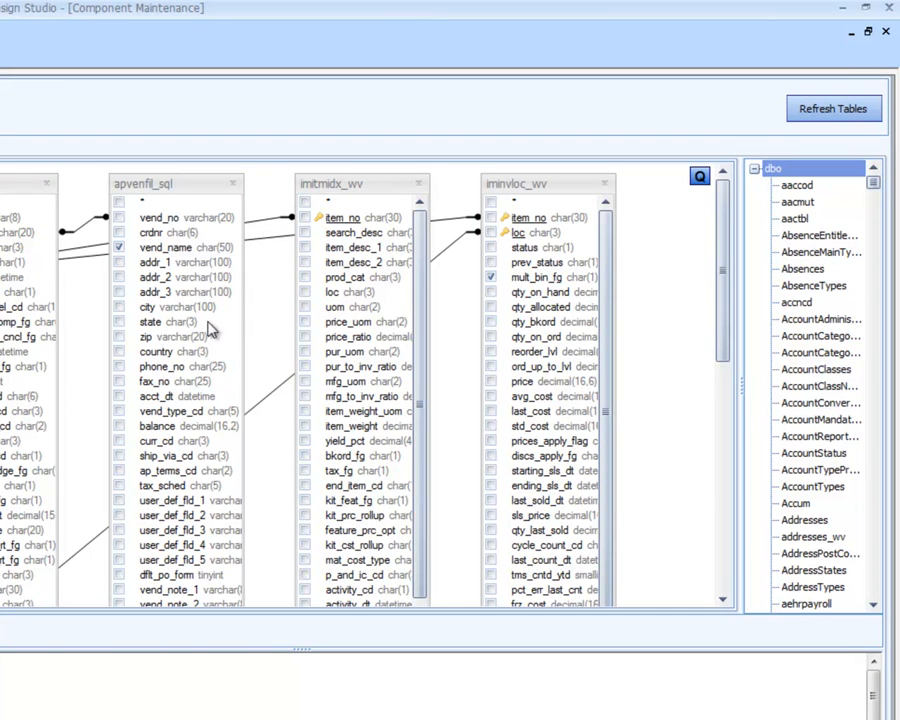
# Review the query's tables and SQL text, and save the component with the remaining setup pages left at their defaults
pyautogui.moveTo(422, 272); pyautogui.dragTo(436, 514)
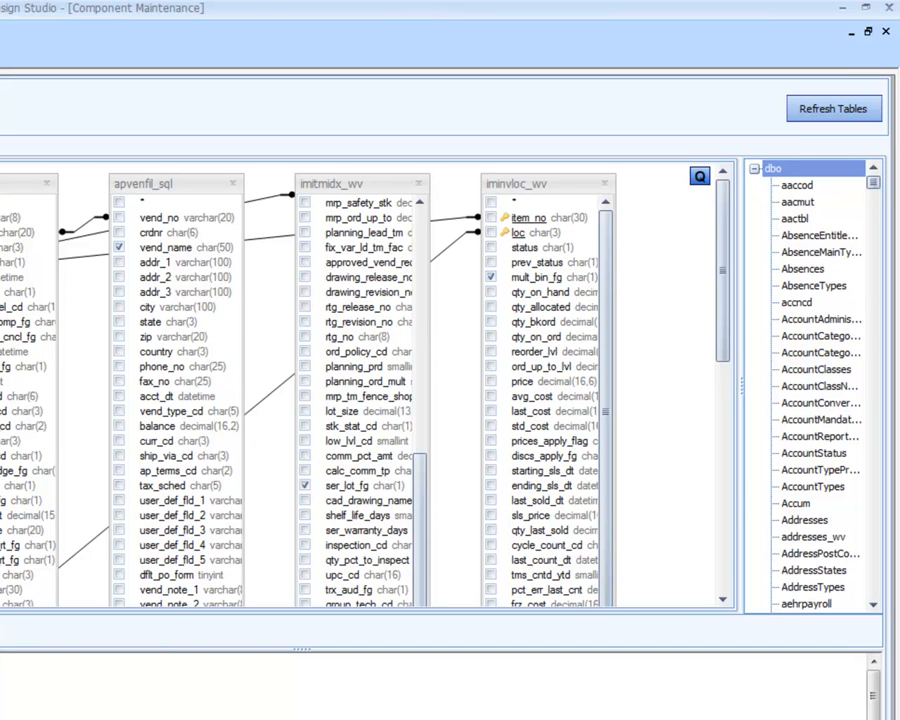
pyautogui.moveTo(421, 566); pyautogui.dragTo(447, 208)
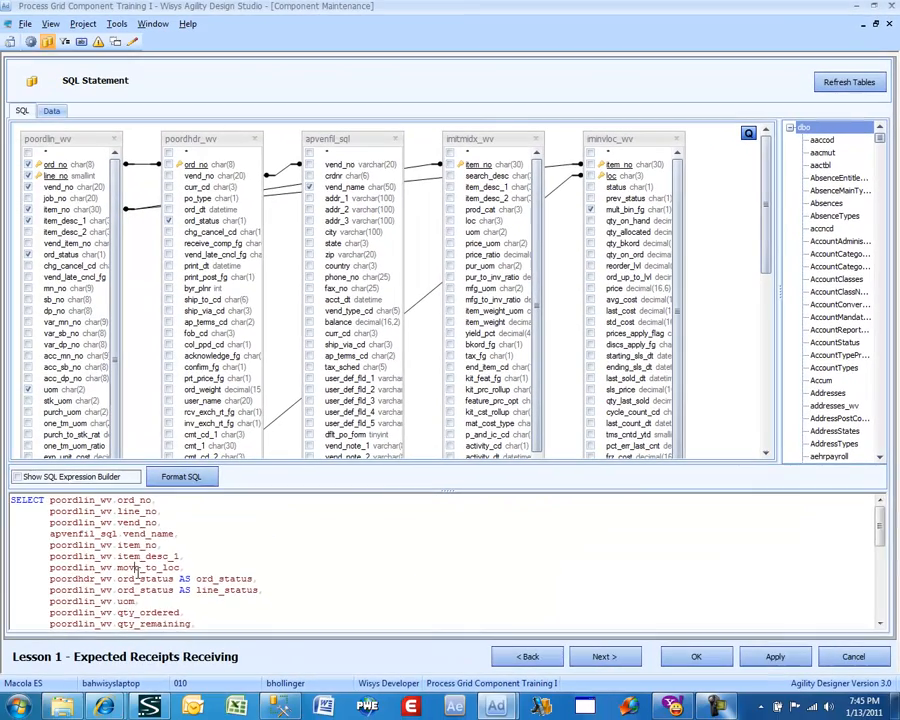
pyautogui.scroll(-6, 138, 571)
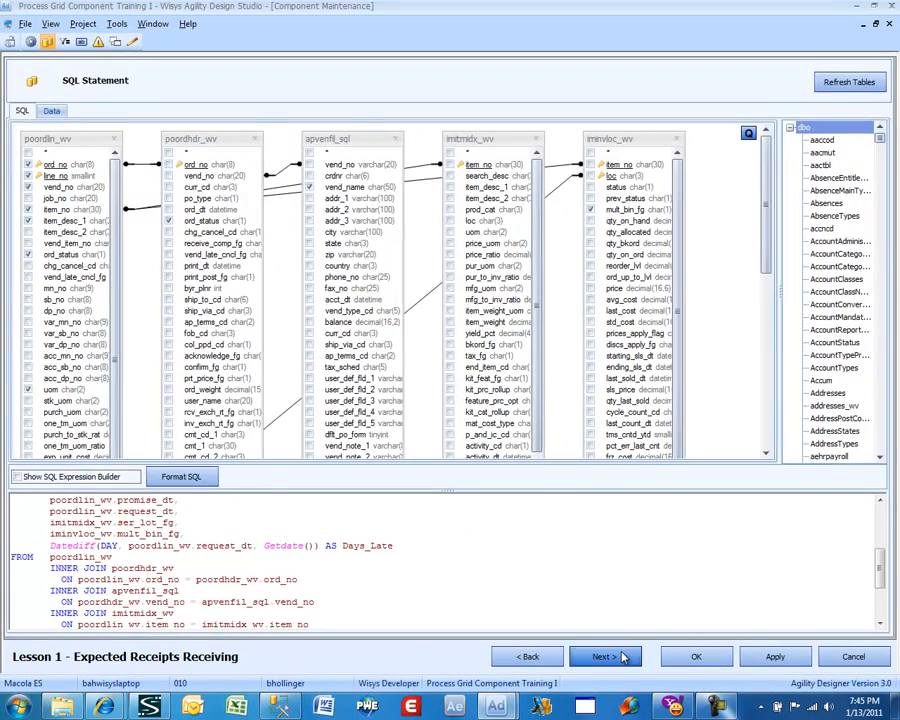
pyautogui.click(622, 657)
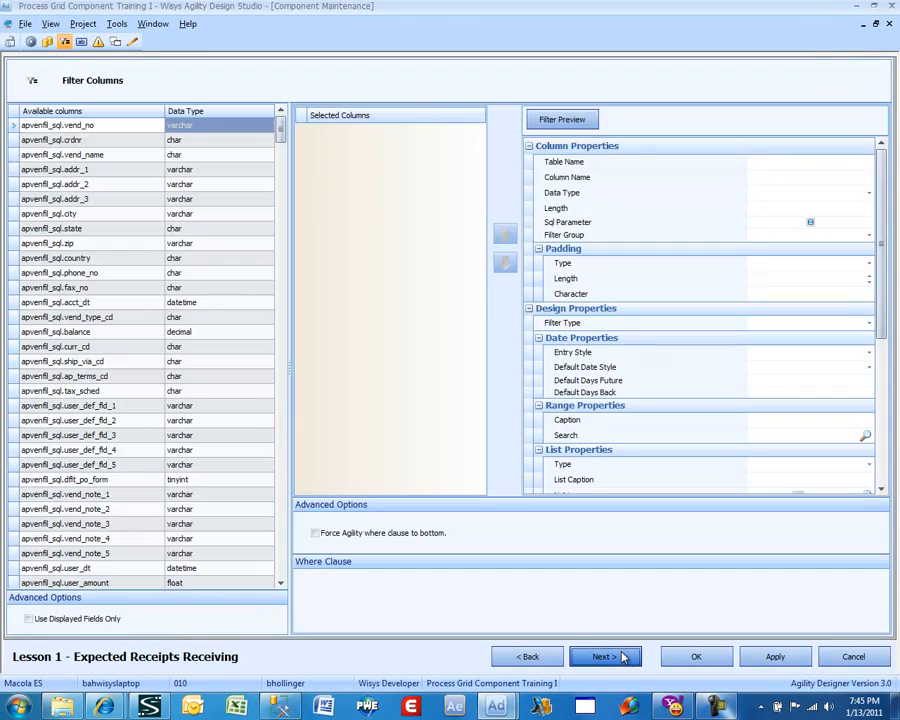
pyautogui.click(622, 657)
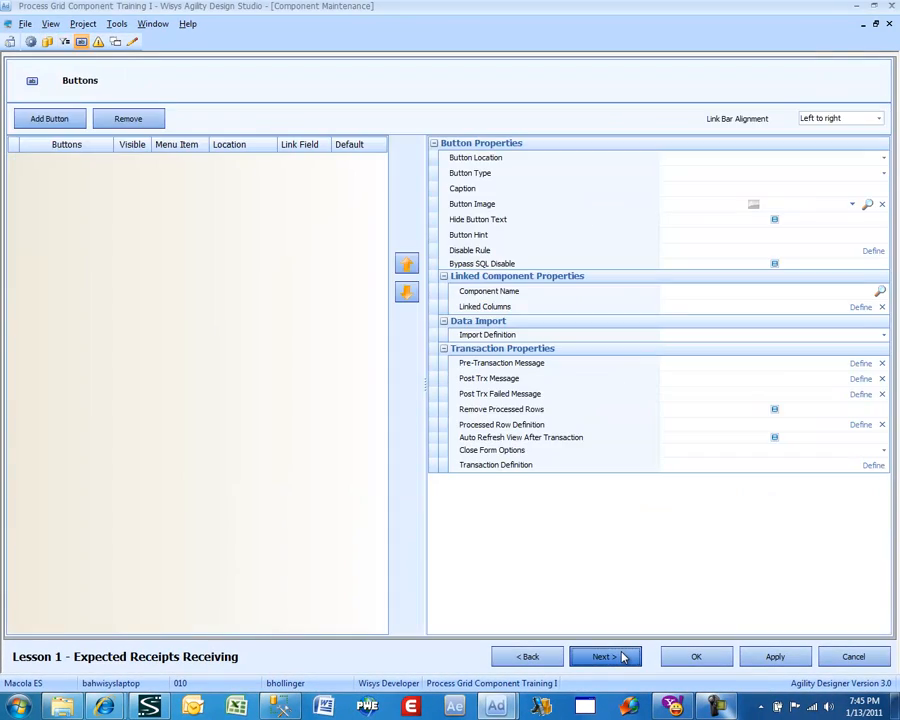
pyautogui.click(622, 657)
pyautogui.click(622, 657)
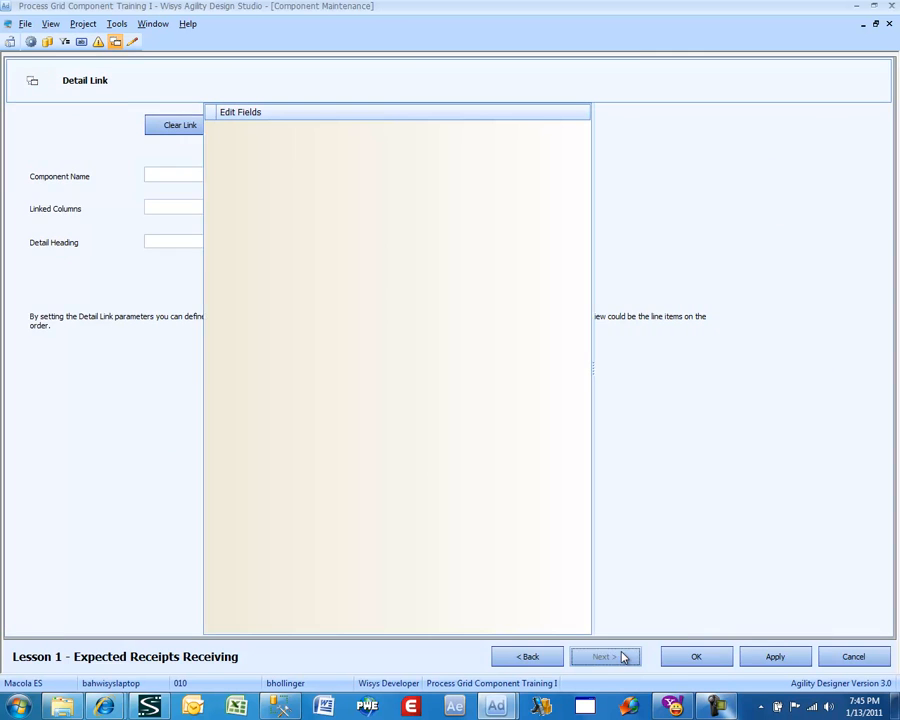
pyautogui.click(622, 657)
pyautogui.click(700, 652)
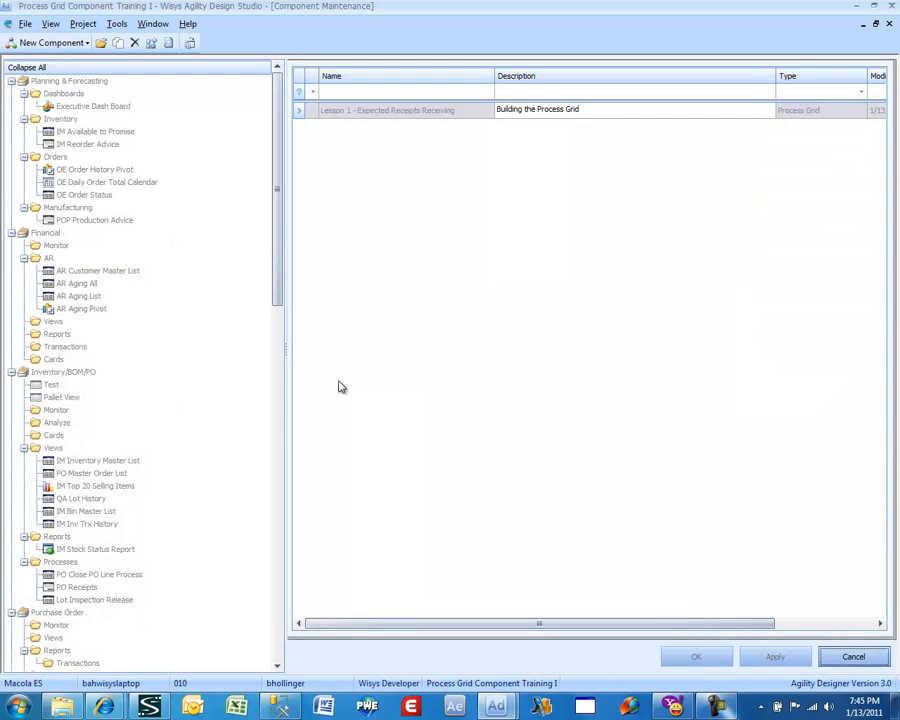
# Open the Lesson 1 - Expected Receipts Receiving grid and auto-format its column captions and widths
pyautogui.rightClick(380, 111)
pyautogui.click(415, 124)
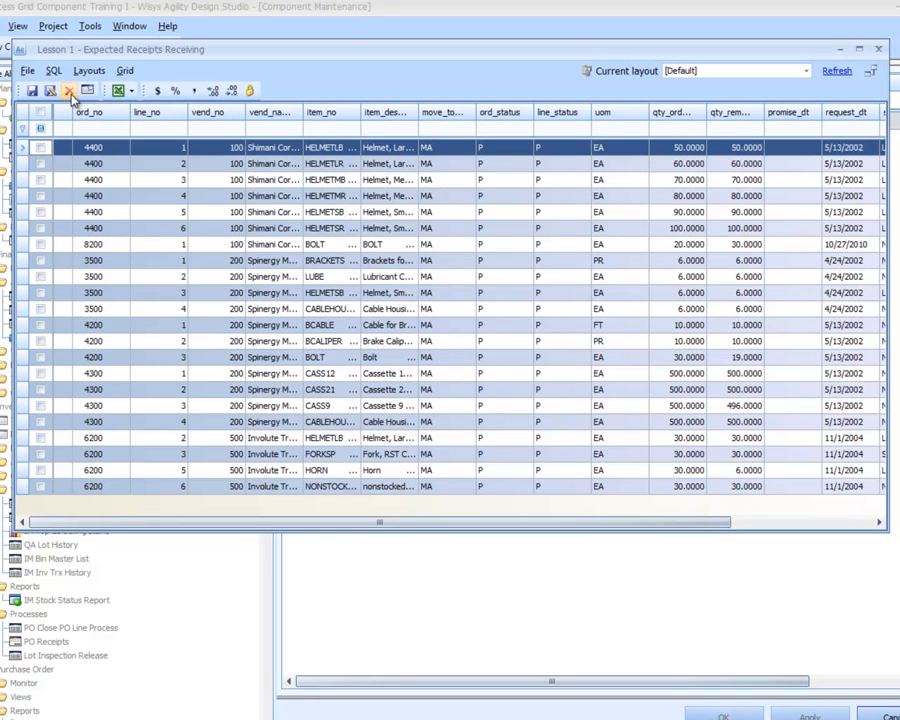
pyautogui.click(87, 91)
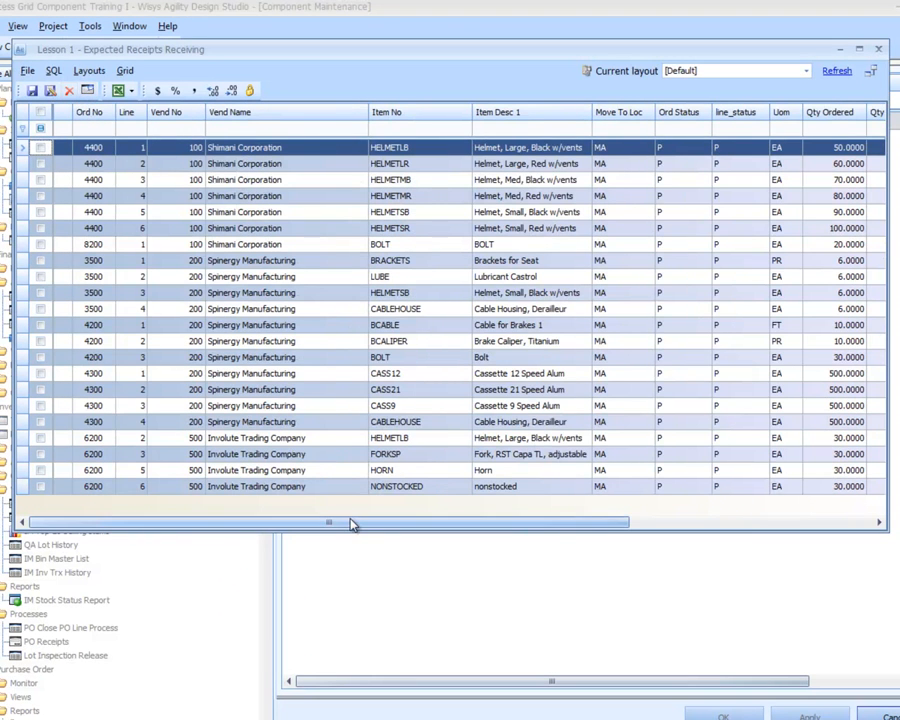
# Hide the Ord Status and line_status columns from the grid using the Column Chooser
pyautogui.moveTo(382, 526); pyautogui.dragTo(589, 518)
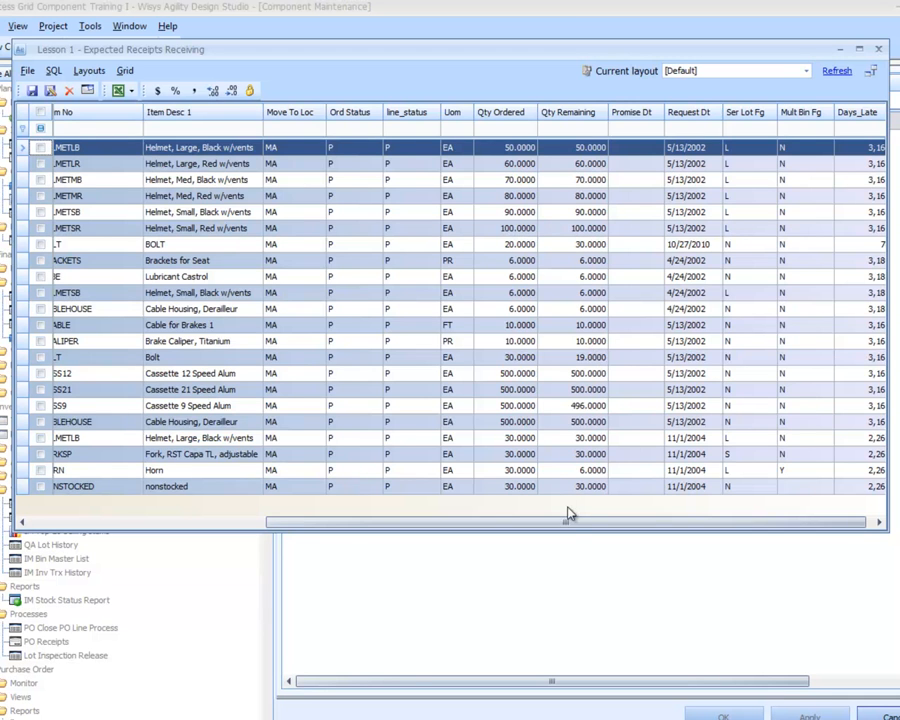
pyautogui.moveTo(566, 522); pyautogui.dragTo(476, 530)
pyautogui.moveTo(375, 523); pyautogui.dragTo(343, 516)
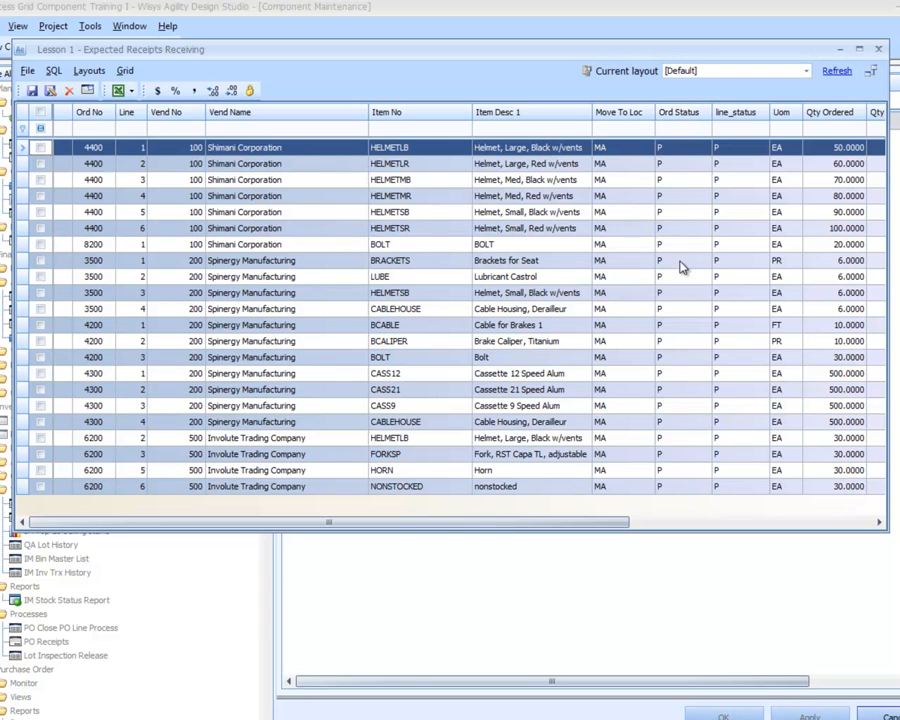
pyautogui.rightClick(675, 115)
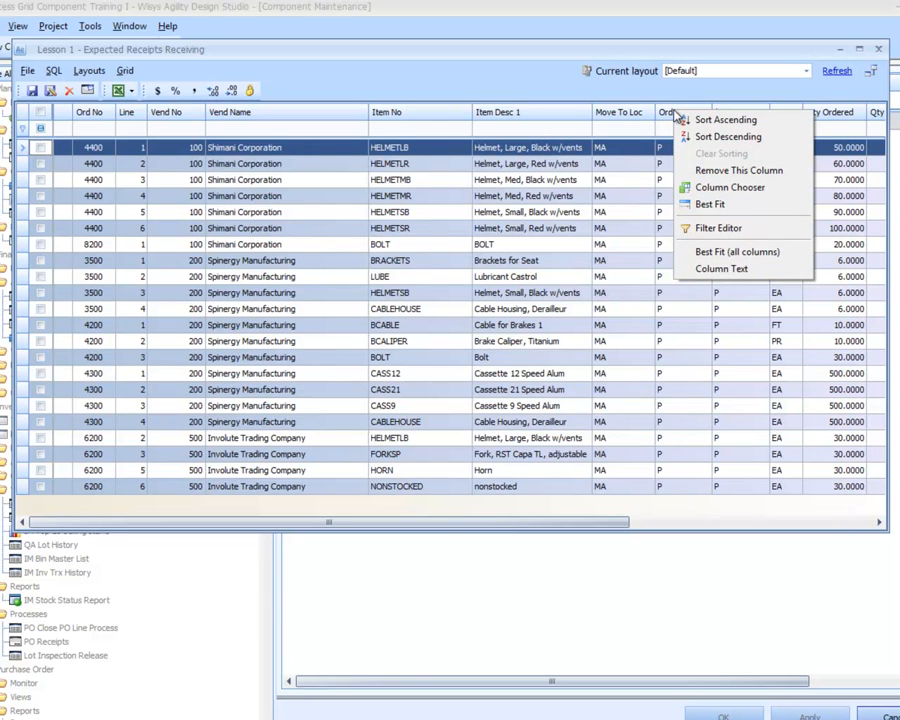
pyautogui.click(717, 187)
pyautogui.moveTo(686, 113); pyautogui.dragTo(795, 434)
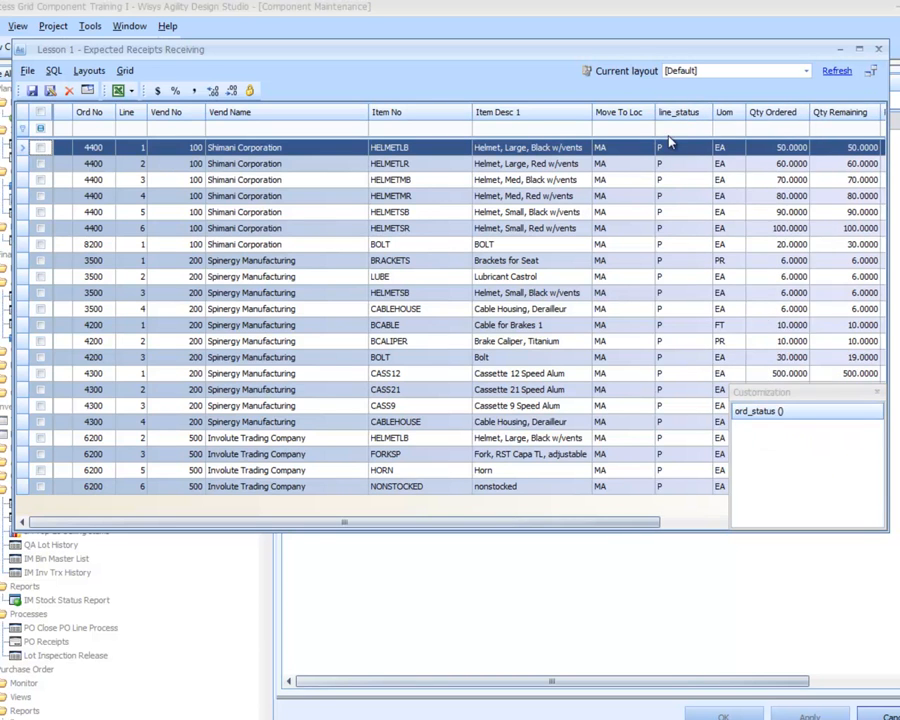
pyautogui.moveTo(671, 115); pyautogui.dragTo(812, 488)
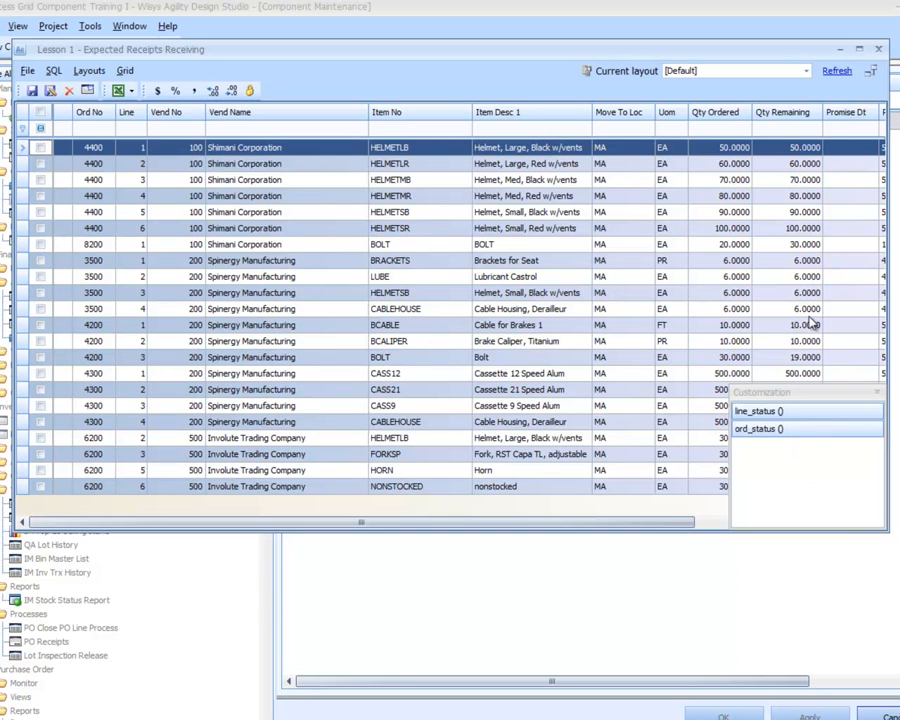
pyautogui.click(877, 398)
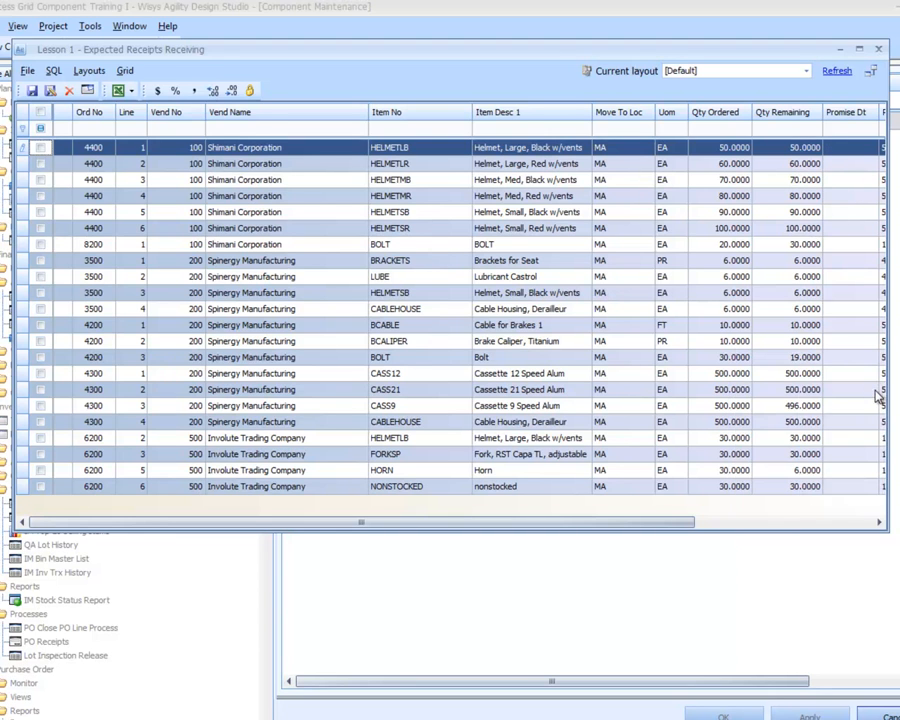
# Move the Days_Late column directly after the Request Dt column
pyautogui.click(788, 520)
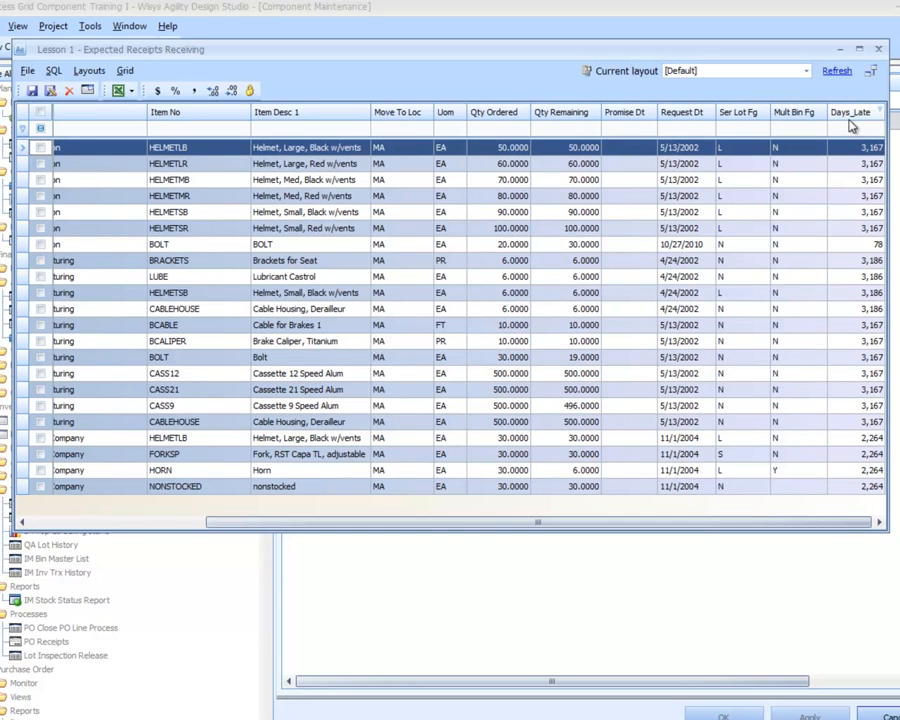
pyautogui.moveTo(850, 118); pyautogui.dragTo(719, 132)
pyautogui.moveTo(633, 531); pyautogui.dragTo(298, 563)
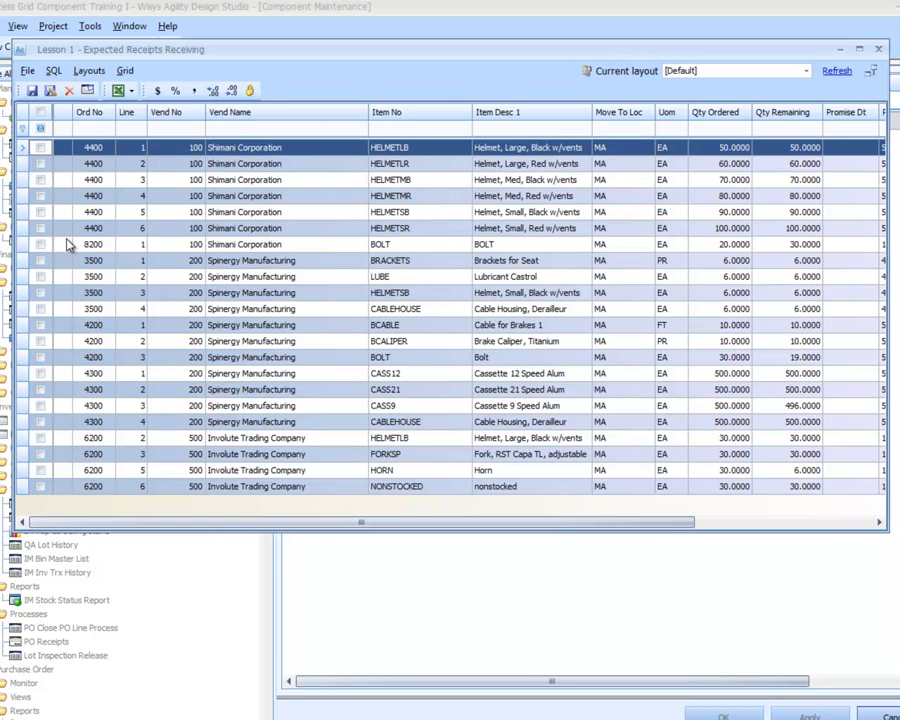
# Enable main word wrap for the grid and narrow the Move To Loc column so its heading wraps
pyautogui.click(125, 71)
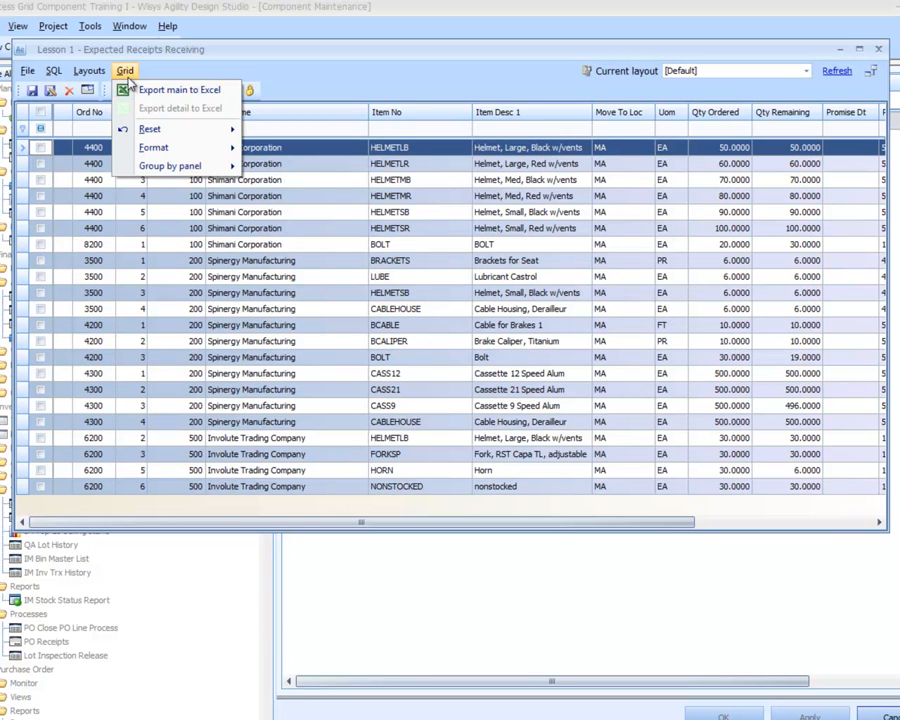
pyautogui.moveTo(180, 150)
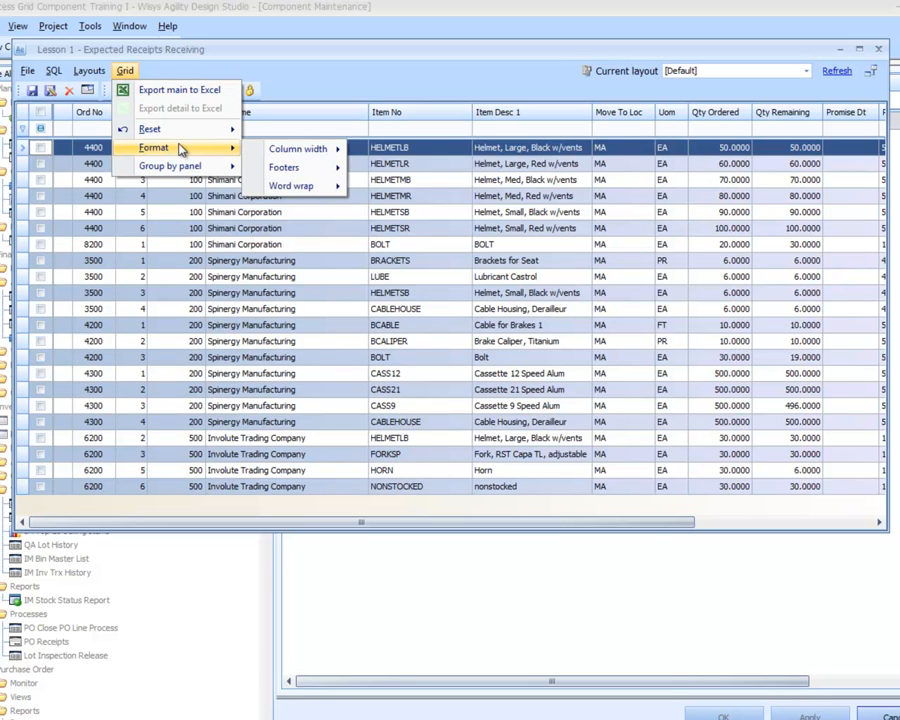
pyautogui.moveTo(338, 188)
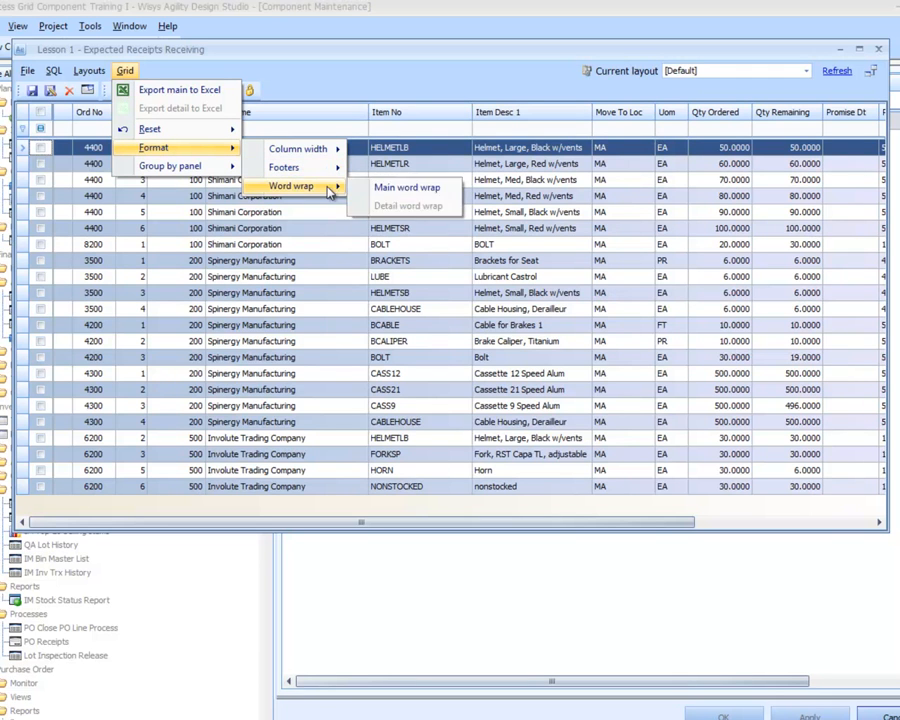
pyautogui.click(362, 190)
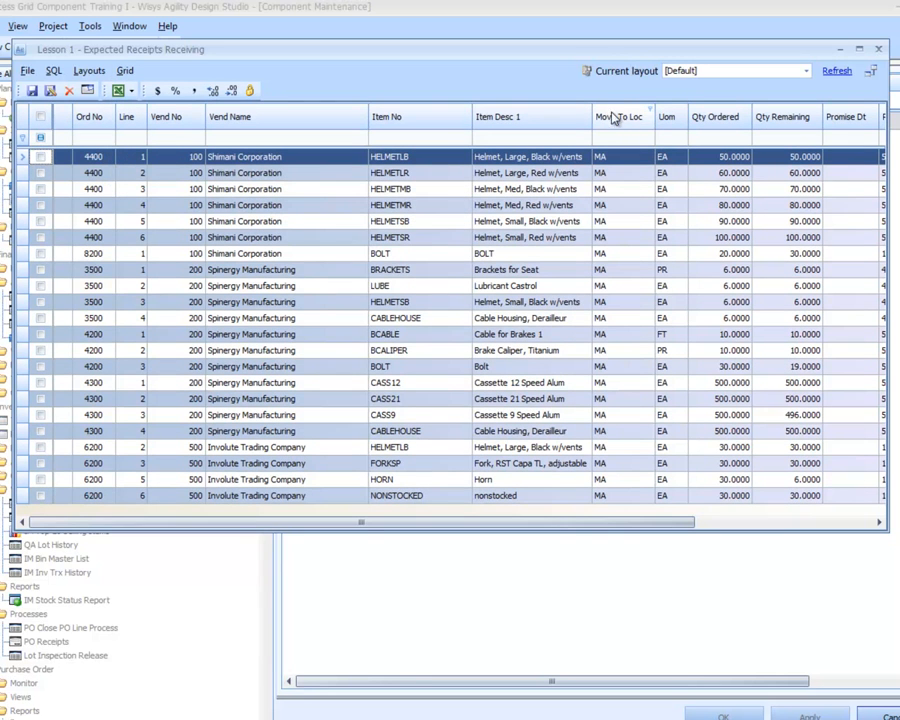
pyautogui.moveTo(657, 118); pyautogui.dragTo(632, 126)
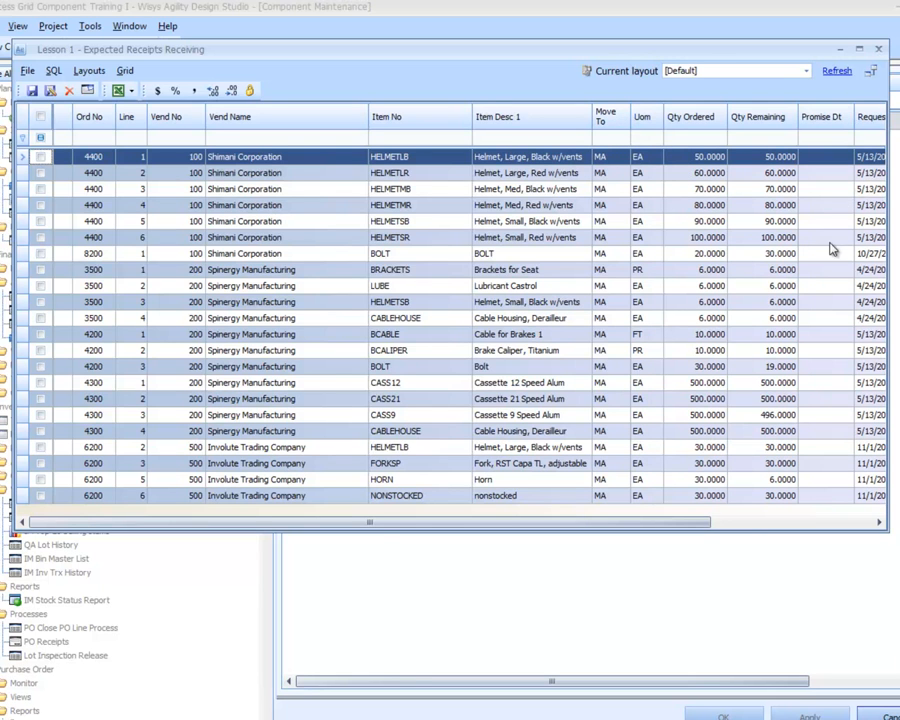
# Remove the Promise Dt column from the grid
pyautogui.rightClick(800, 117)
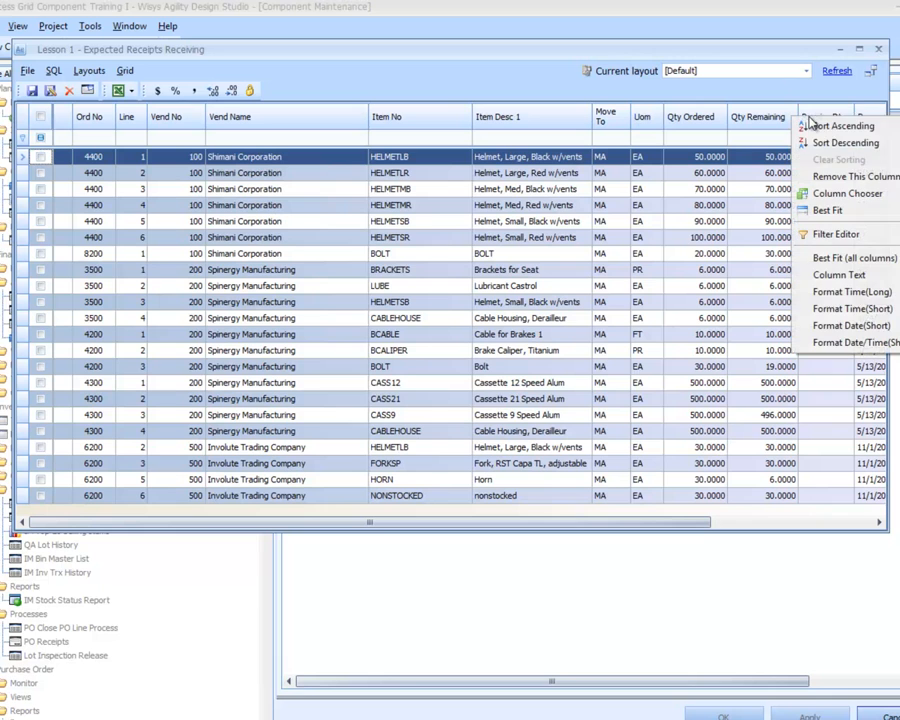
pyautogui.click(843, 177)
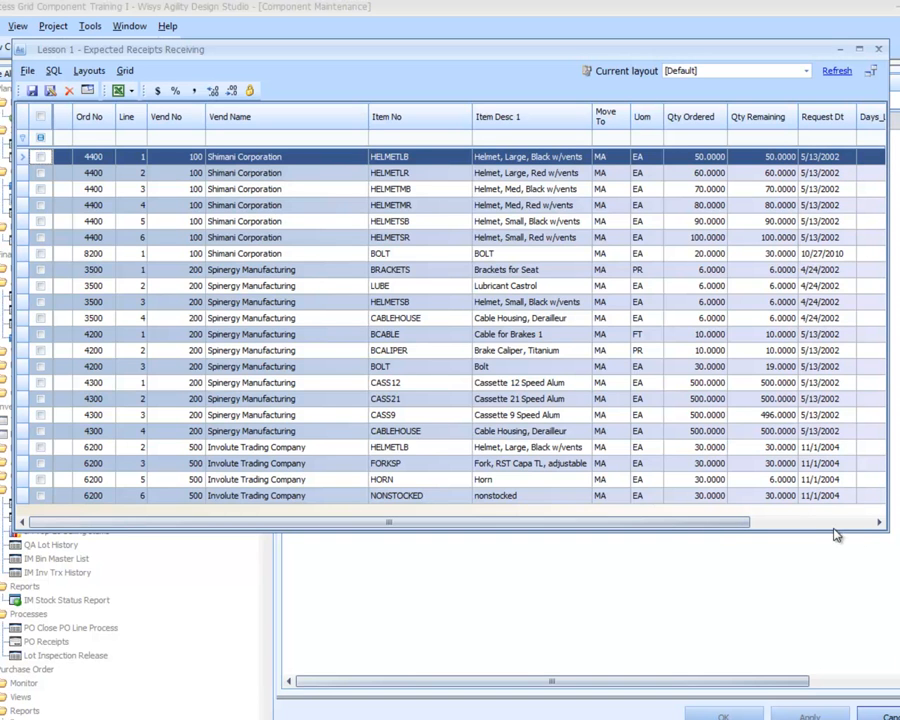
pyautogui.moveTo(678, 527)
pyautogui.mouseDown()
pyautogui.moveTo(795, 523)
pyautogui.moveTo(686, 533)
pyautogui.mouseUp()
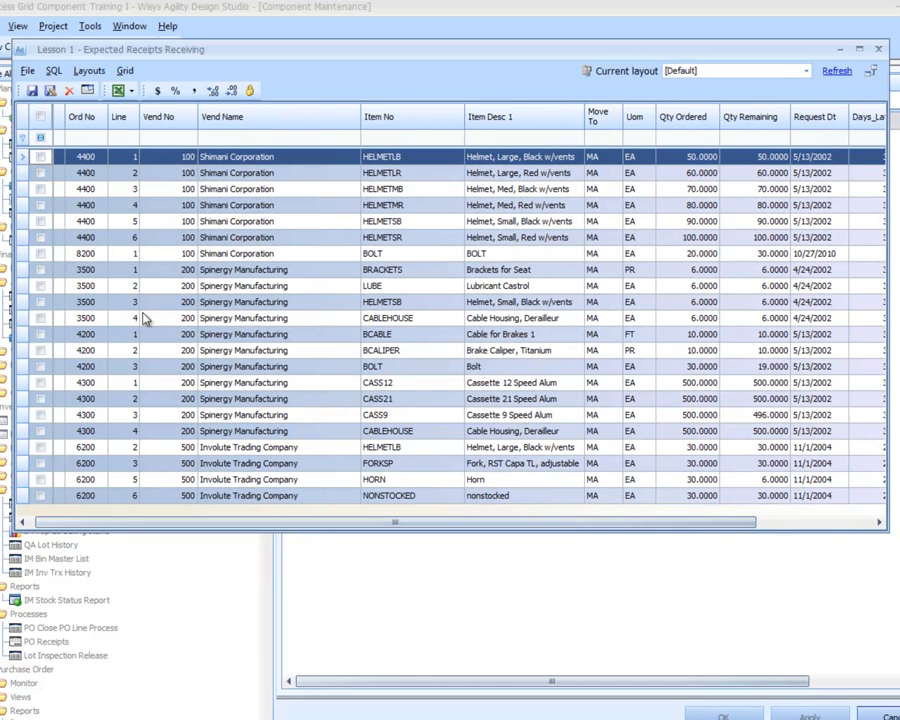